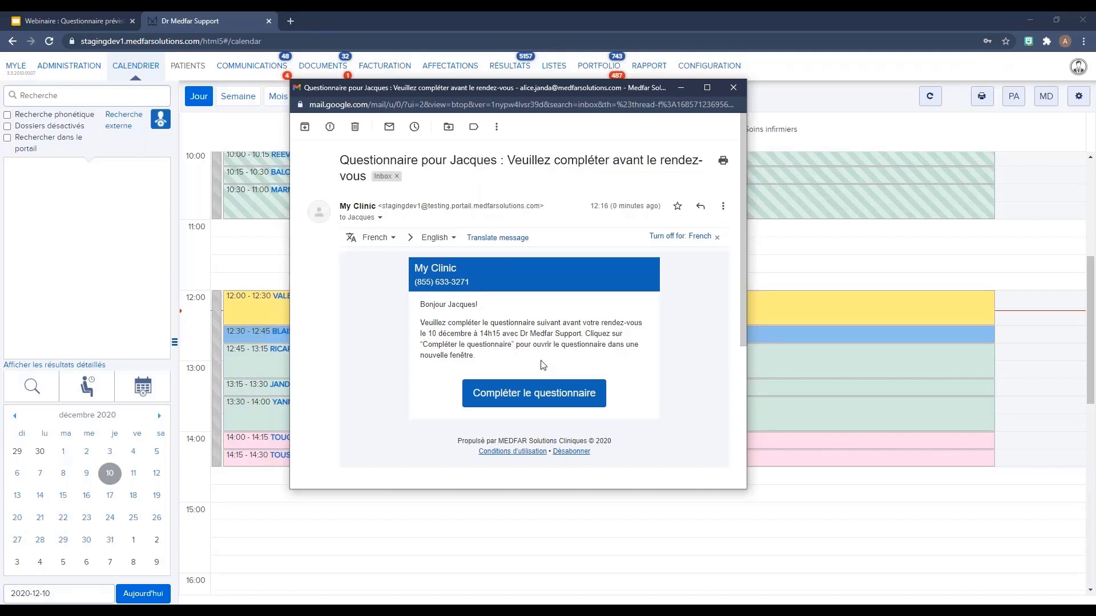
# Step: Open the emailed COVID-19 questionnaire, answer Oui to question 2 and Non to all other questions, and submit it
pyautogui.click(504, 398)
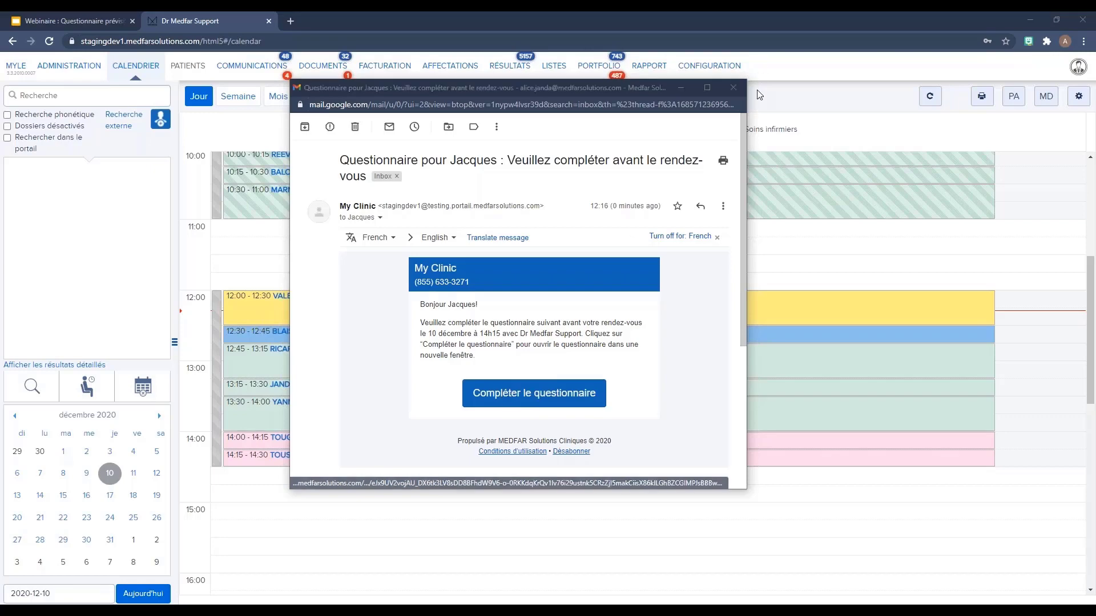
pyautogui.click(733, 88)
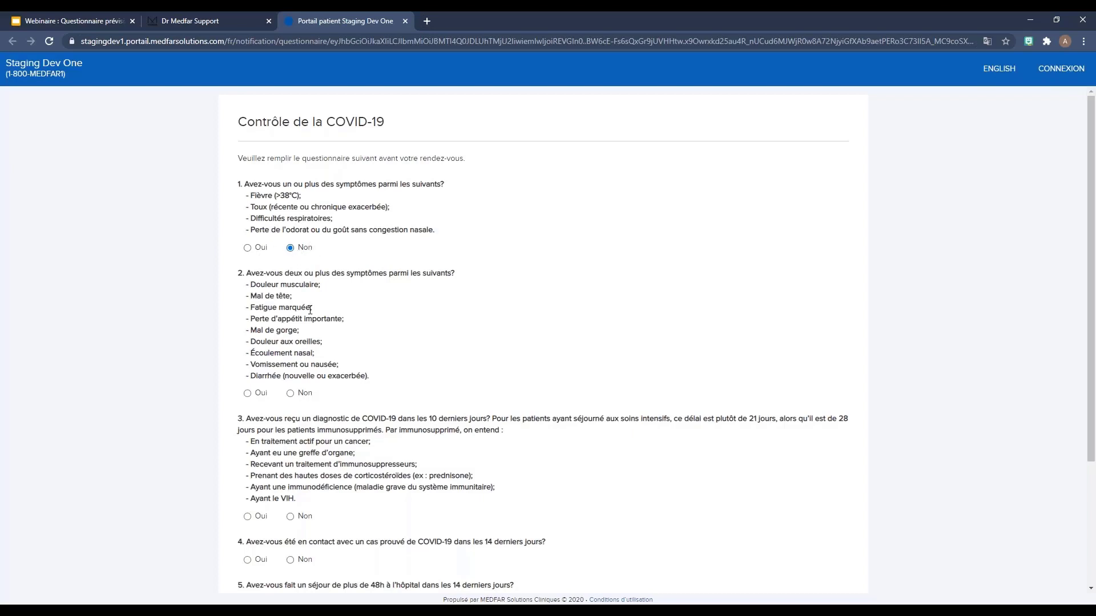
pyautogui.click(246, 395)
pyautogui.click(292, 517)
pyautogui.click(299, 560)
pyautogui.scroll(-3, 299, 561)
pyautogui.click(295, 434)
pyautogui.click(307, 501)
pyautogui.click(294, 547)
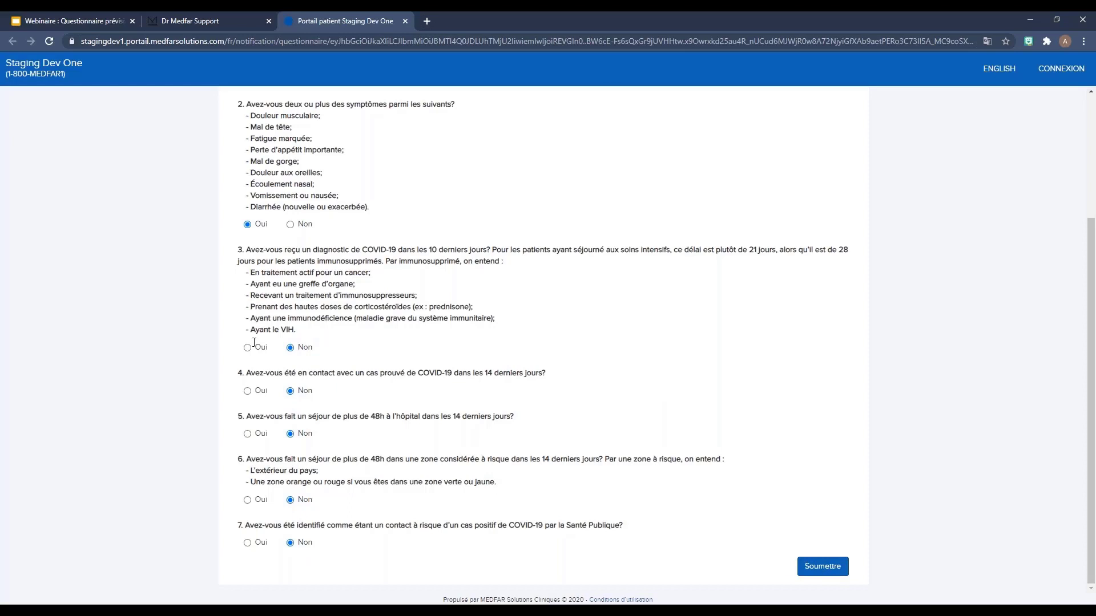
pyautogui.click(816, 567)
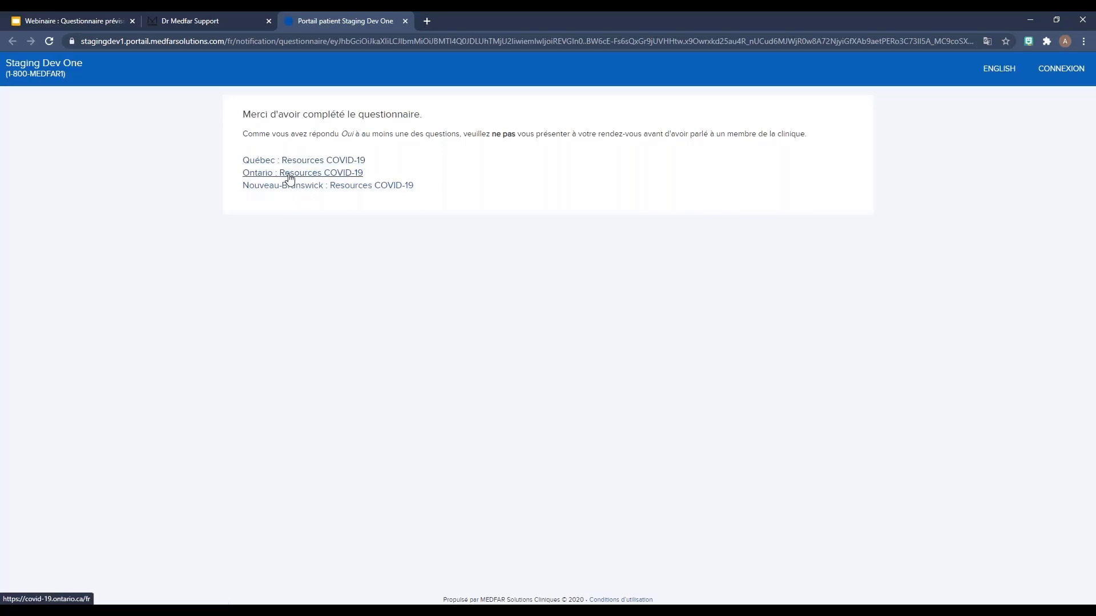
# Step: View the Québec COVID-19 resources linked from the questionnaire's thank-you page and close that page
pyautogui.click(311, 159)
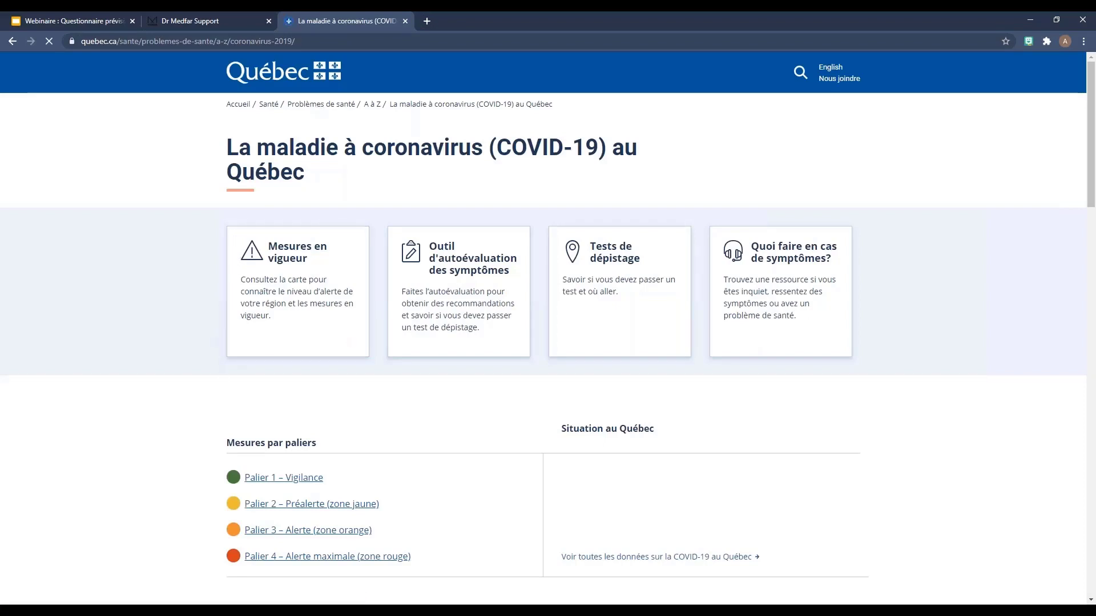
pyautogui.middleClick(327, 16)
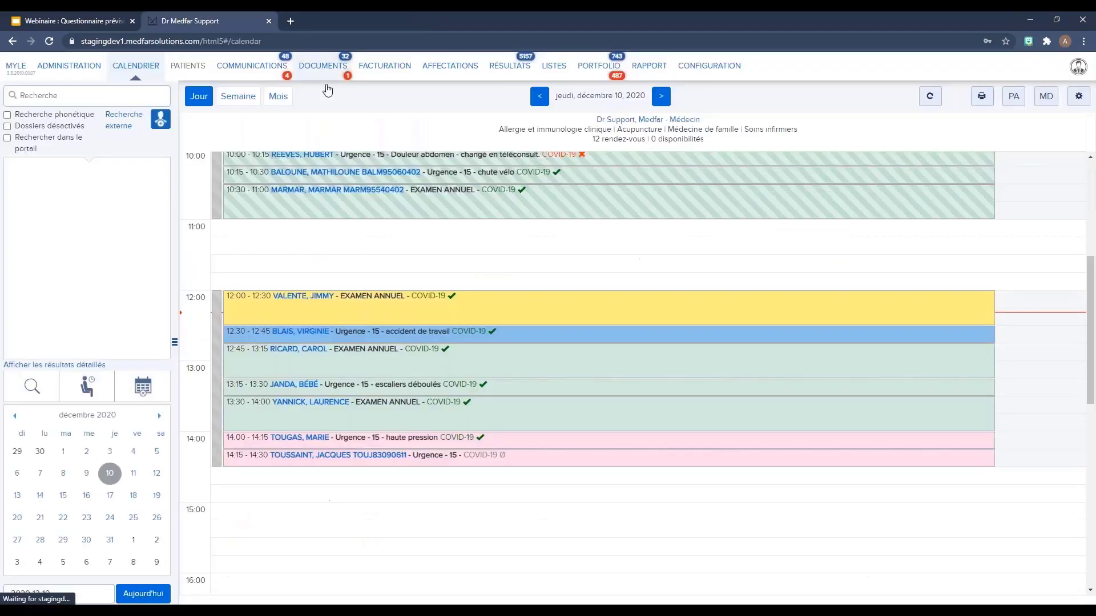
# Step: Mark the 14:15 urgent appointment on 10 December as a teleconsultation and save it
pyautogui.scroll(5, 498, 334)
pyautogui.scroll(-5, 498, 334)
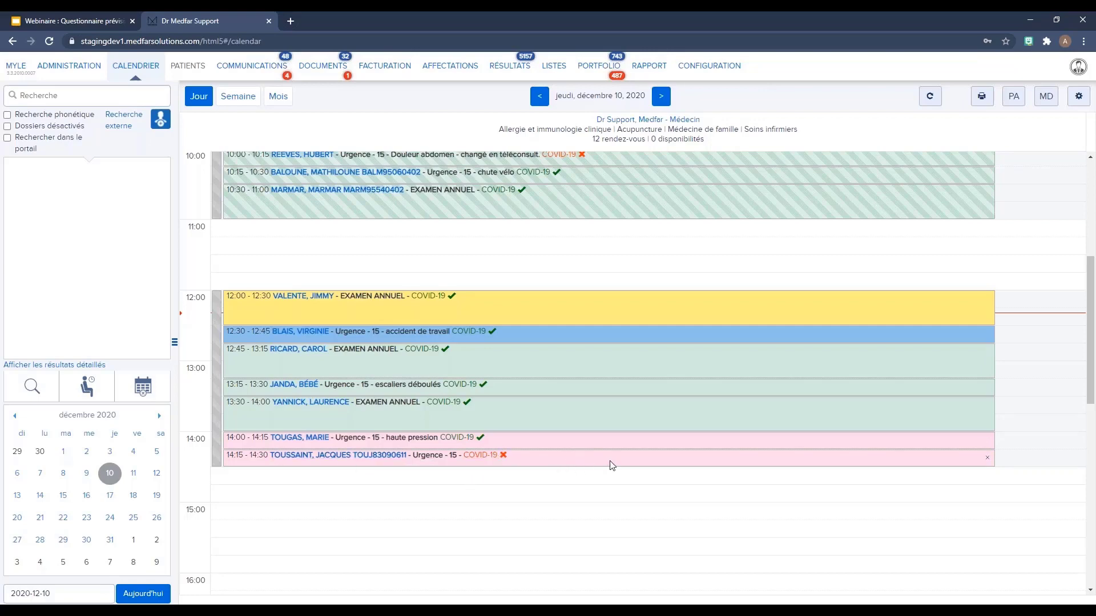
pyautogui.doubleClick(538, 461)
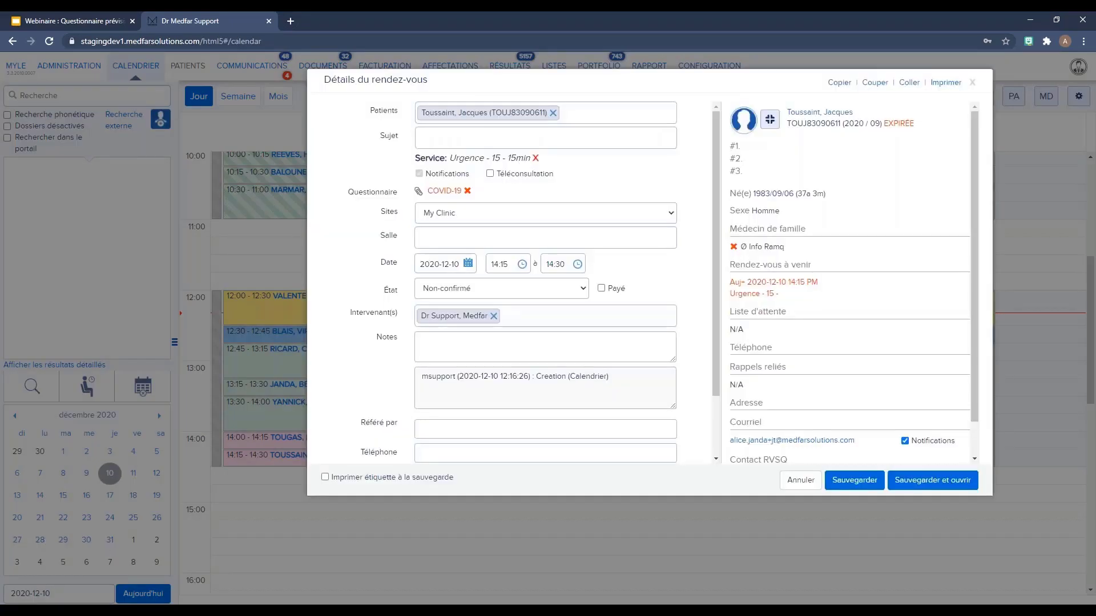
pyautogui.click(515, 174)
pyautogui.click(850, 482)
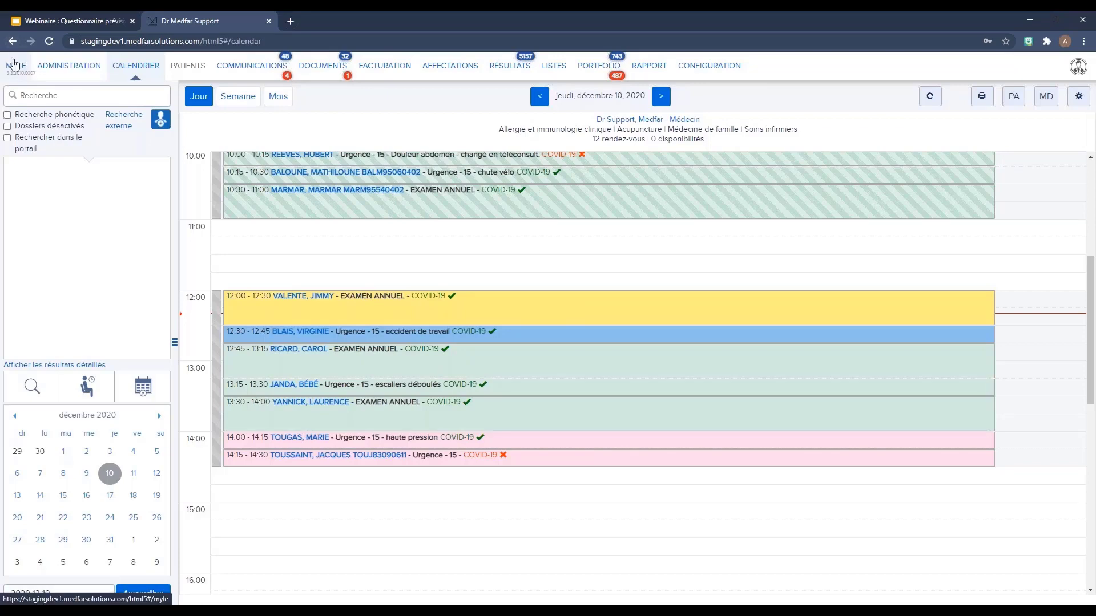
# Step: Start a new service in the Services / Combos administration, try the COVID-19 questionnaire on it, clear the choice and cancel
pyautogui.click(67, 71)
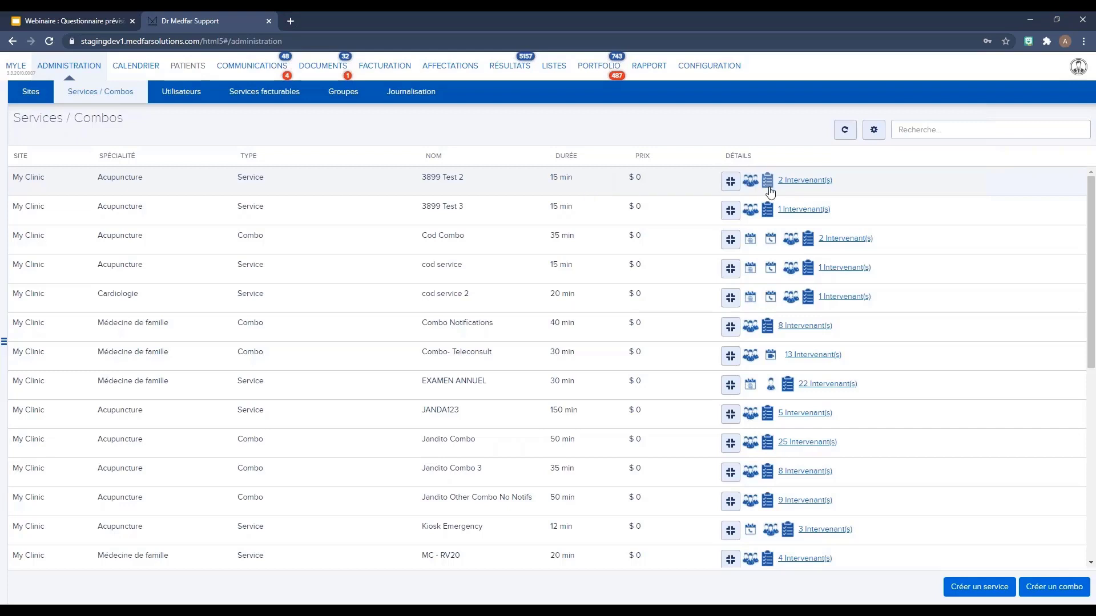
pyautogui.click(979, 587)
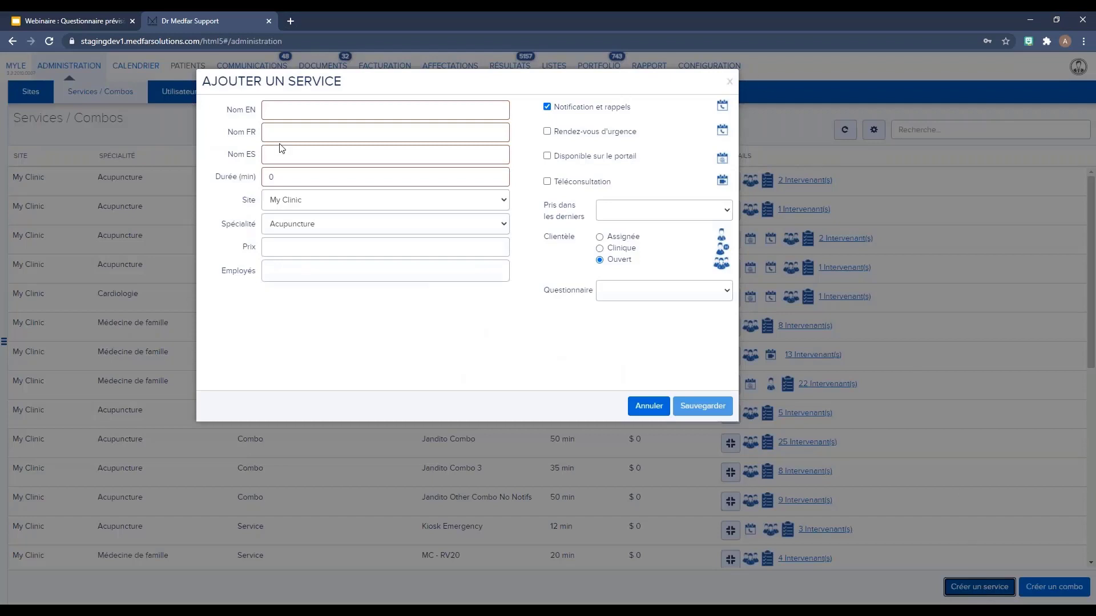
pyautogui.click(606, 294)
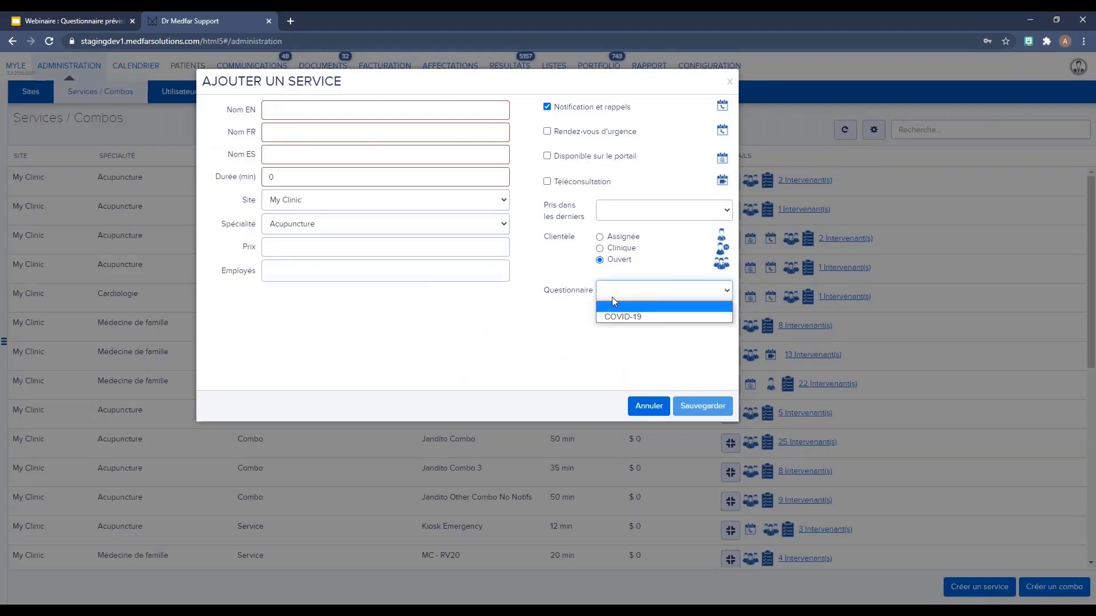
pyautogui.click(617, 318)
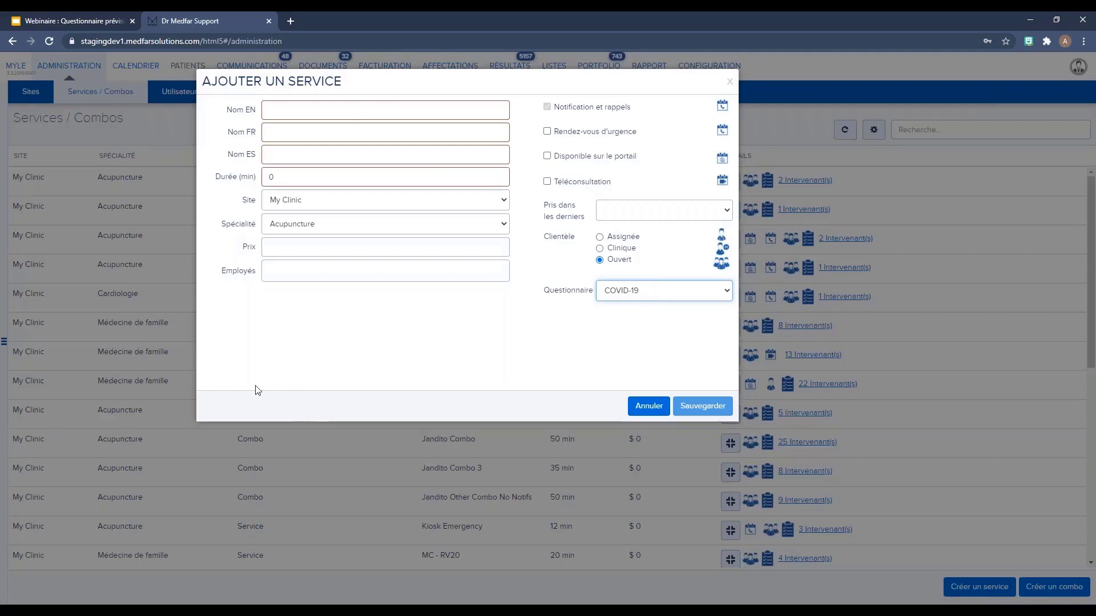
pyautogui.click(663, 296)
pyautogui.click(651, 308)
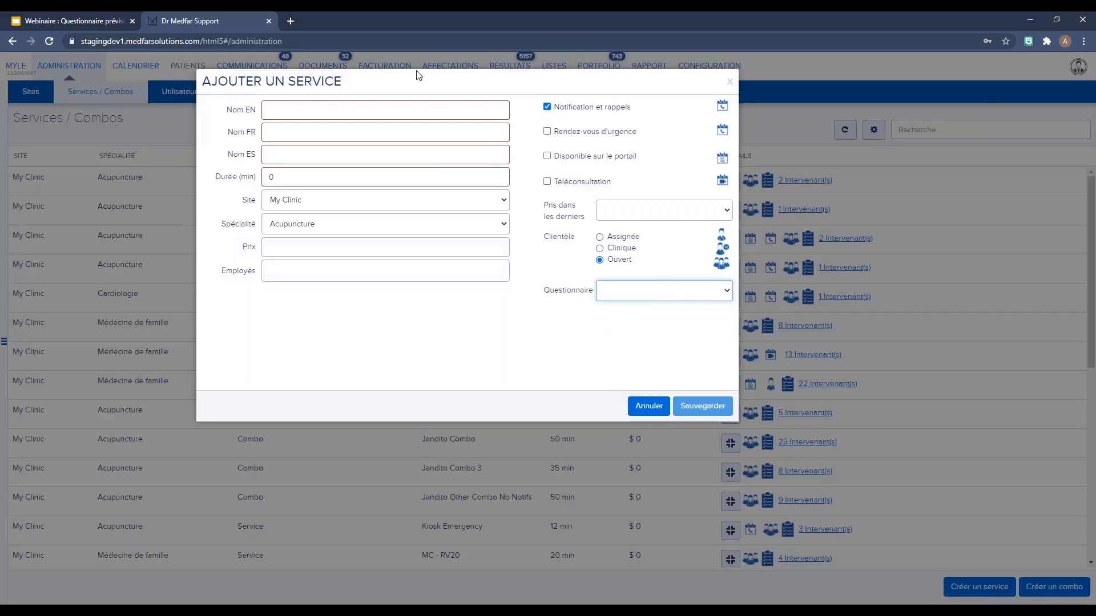
pyautogui.click(635, 409)
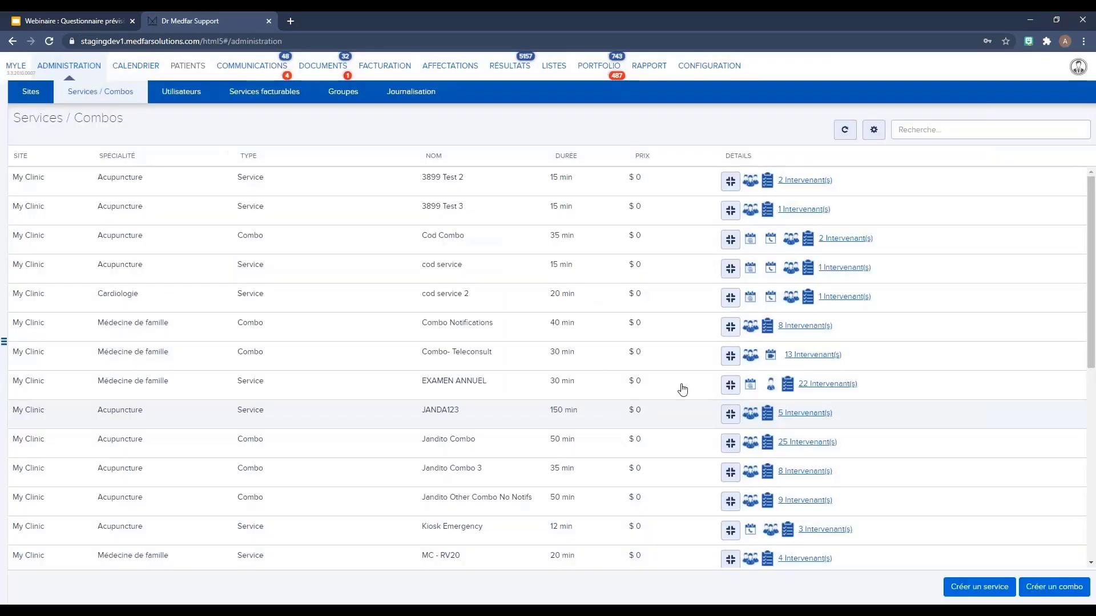
# Step: Inspect the questionnaire setting of the Combo- Teleconsult combo and close it without saving
pyautogui.click(498, 365)
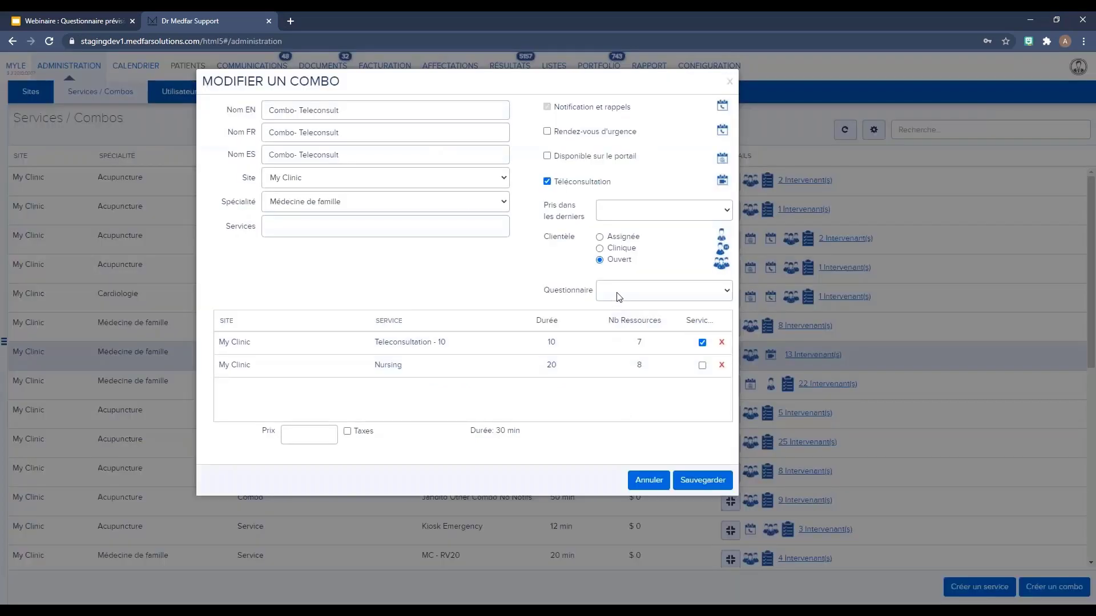
pyautogui.click(617, 292)
pyautogui.click(651, 480)
pyautogui.click(652, 480)
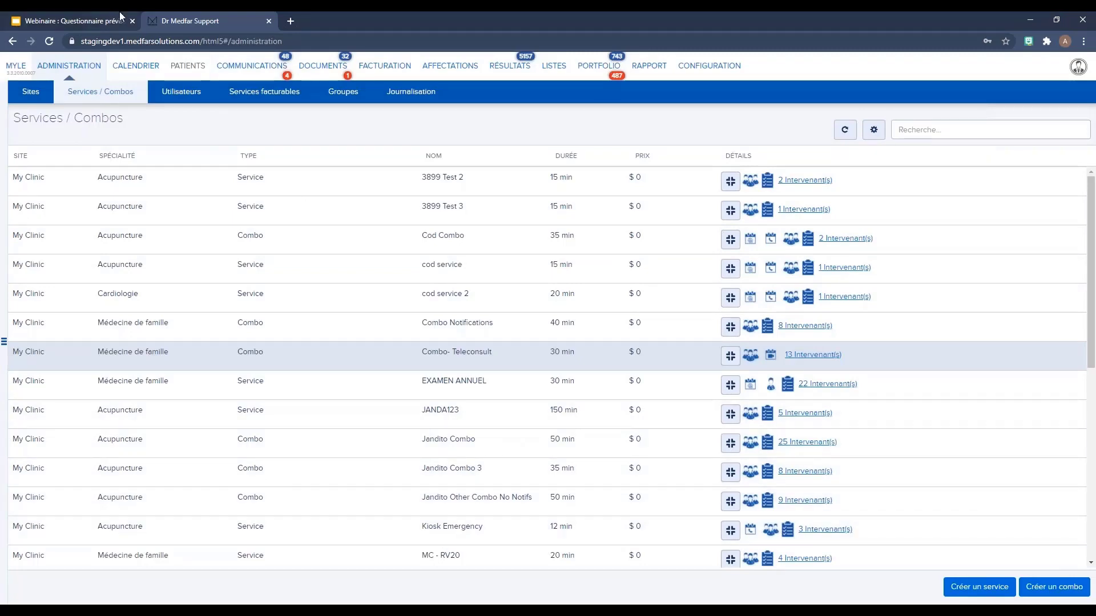
# Step: Review the COVID-19 questionnaire statuses of the day's appointments in the calendar
pyautogui.click(135, 68)
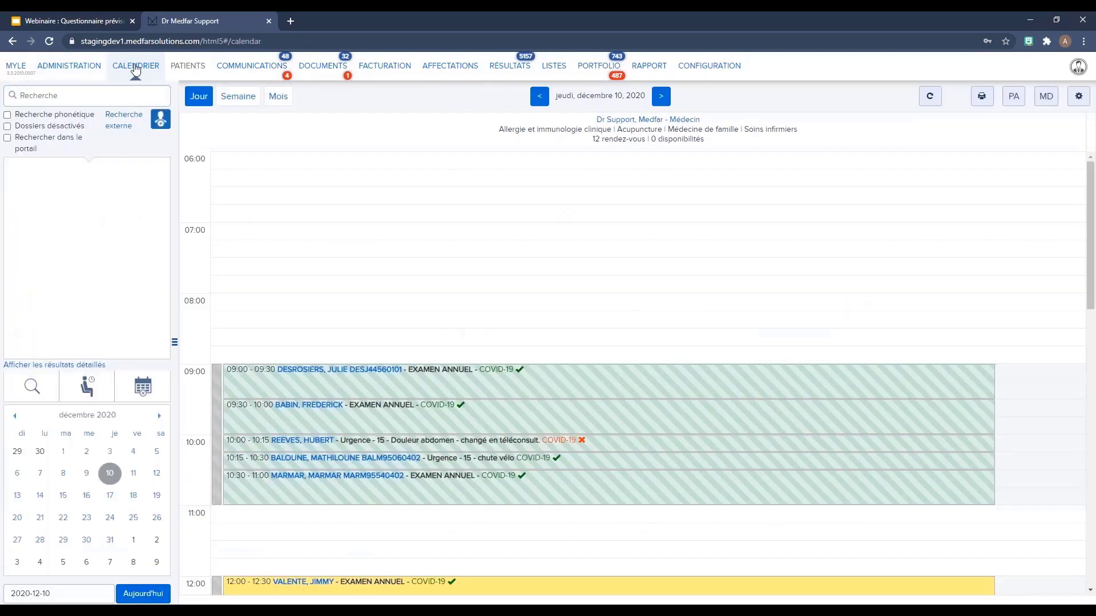
pyautogui.scroll(1, 362, 288)
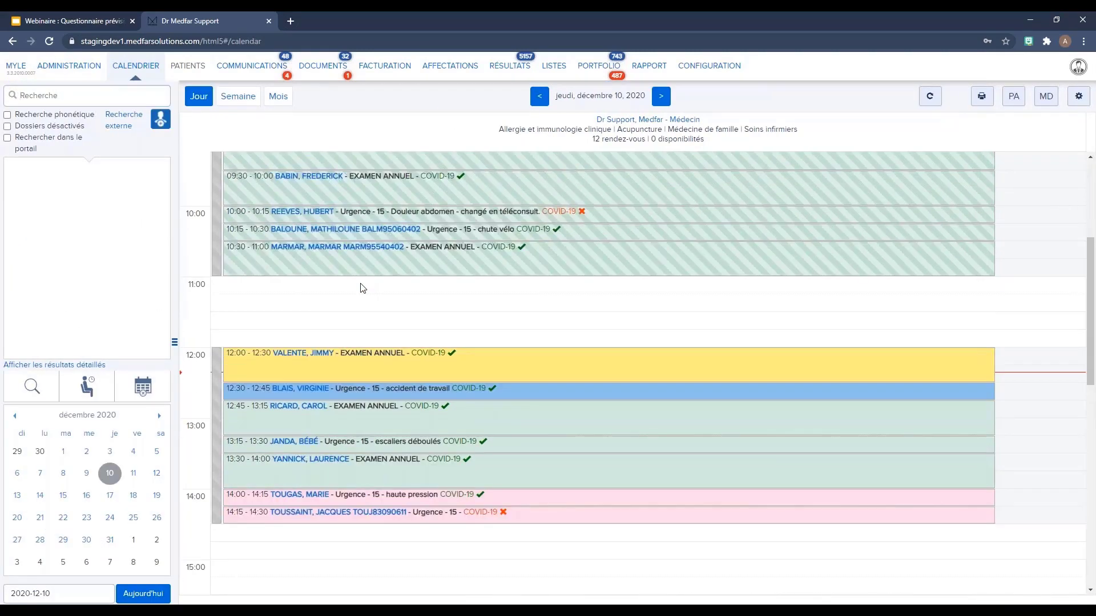
pyautogui.scroll(-1, 361, 287)
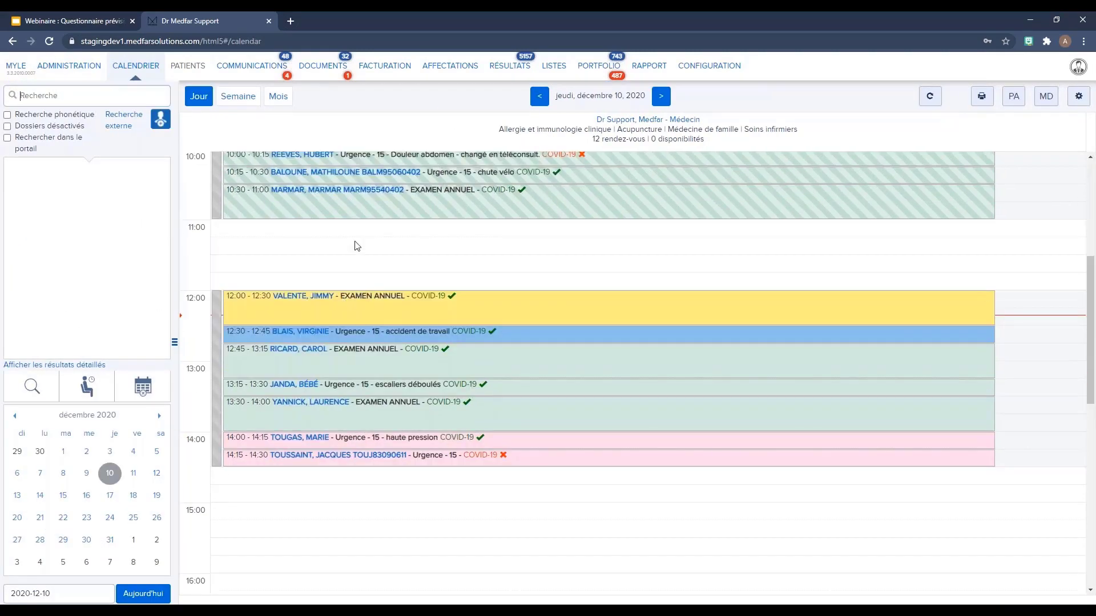
# Step: Switch to the webinar presentation in Google Slides and present the slide on upcoming developments
pyautogui.click(78, 22)
pyautogui.click(949, 72)
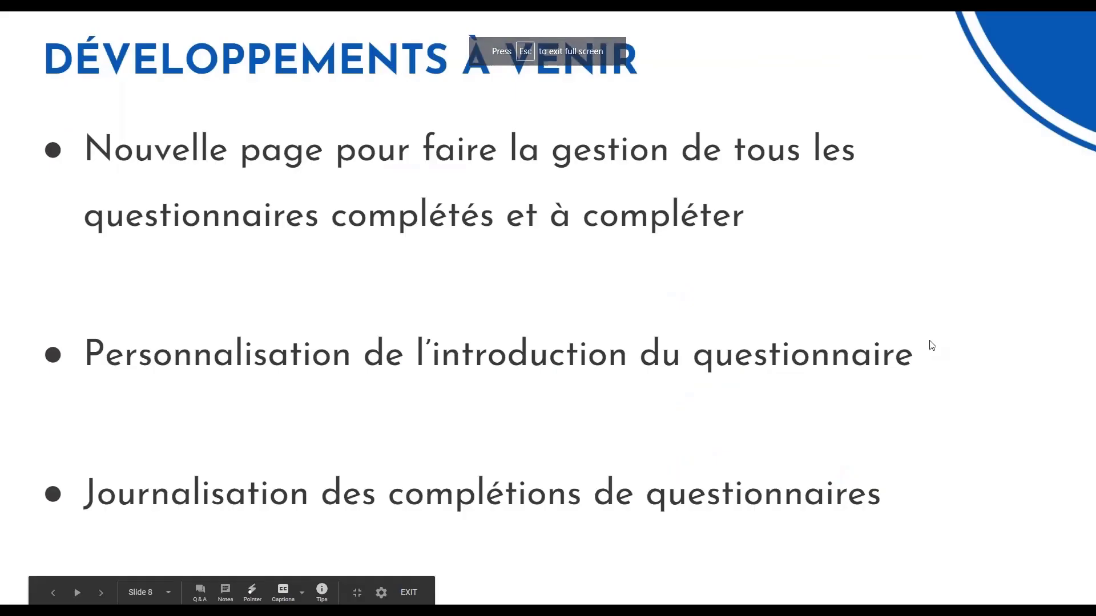